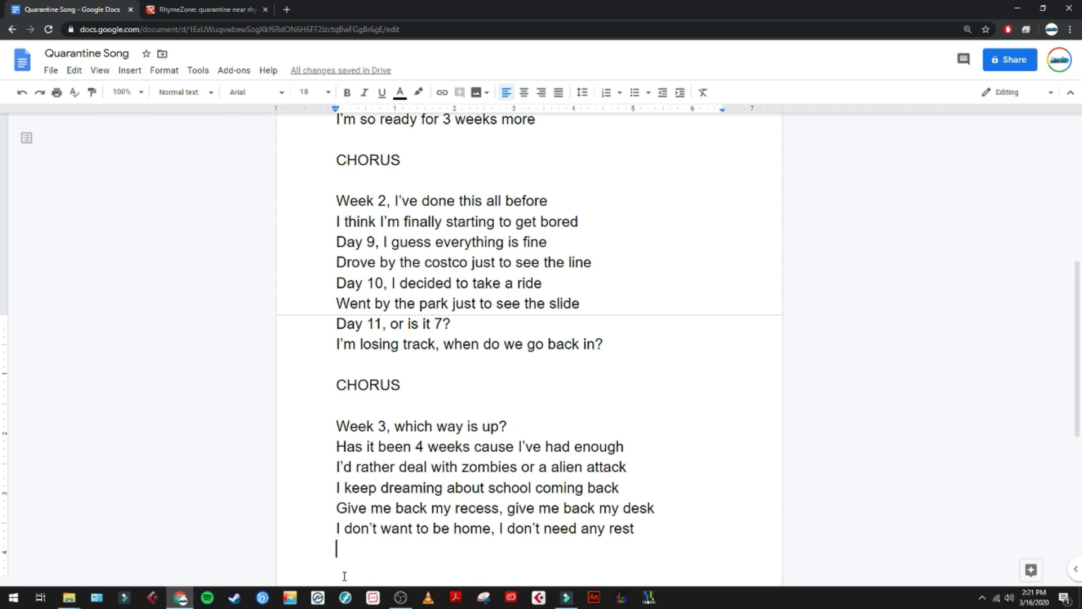
scroll(351, 546, down, 2)
text(But)
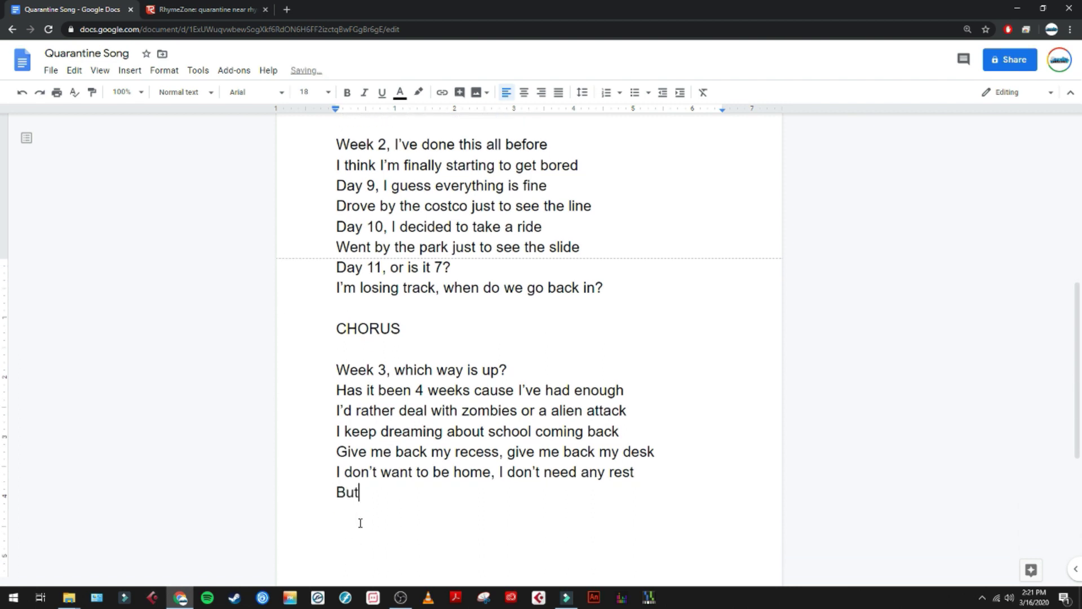
text( why should)
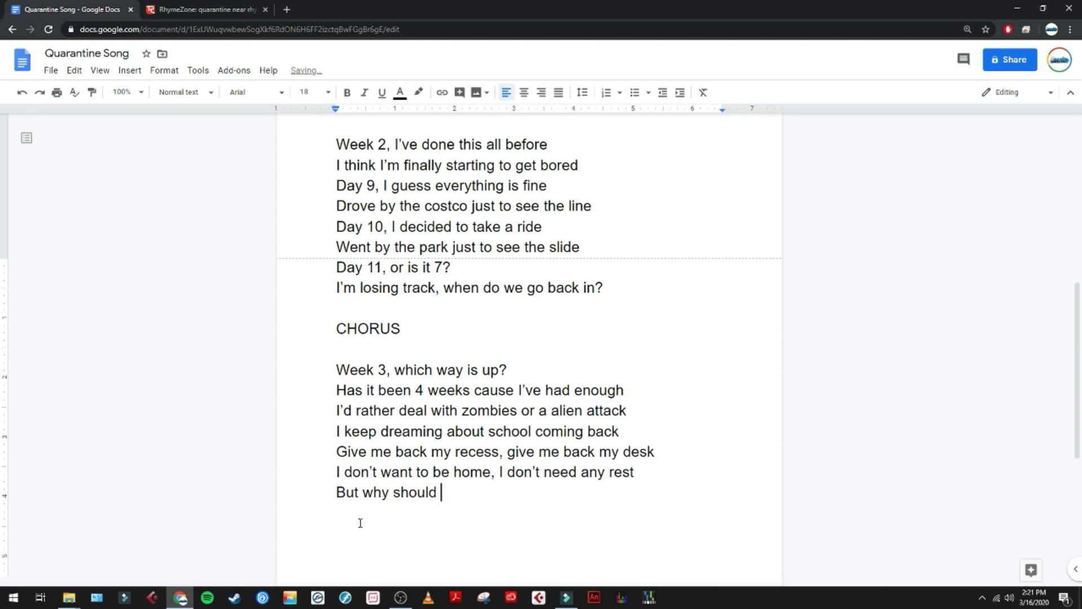
key(BackSpace)
key(BackSpace)
key(BackSpace)
key(BackSpace)
key(BackSpace)
key(BackSpace)
key(BackSpace)
key(BackSpace)
key(BackSpace)
text(hy)
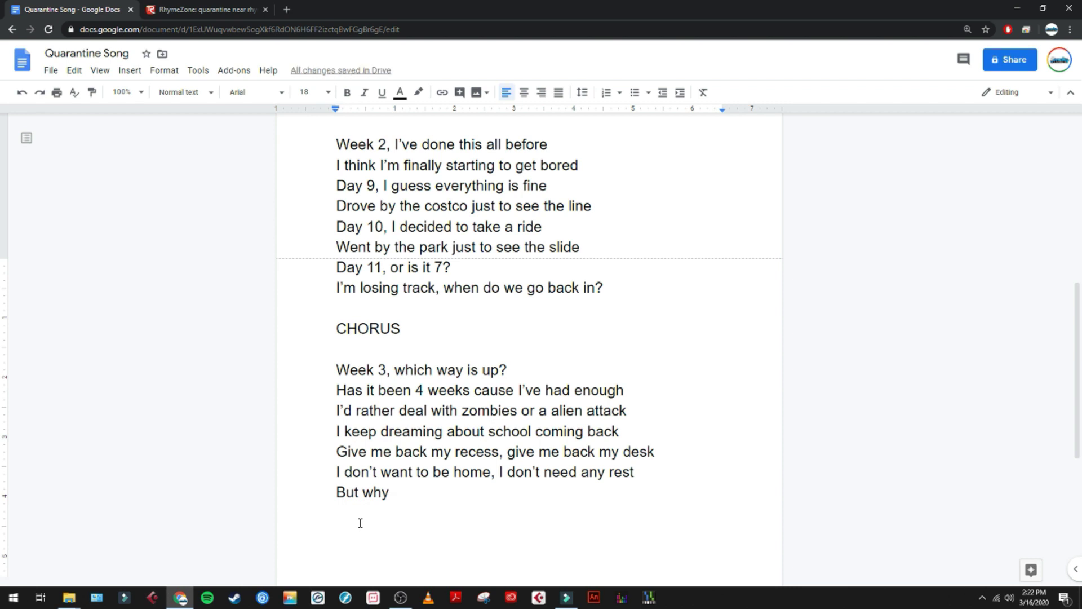
key(BackSpace)
key(BackSpace)
key(BackSpace)
key(BackSpace)
key(BackSpace)
key(BackSpace)
key(BackSpace)
key(BackSpace)
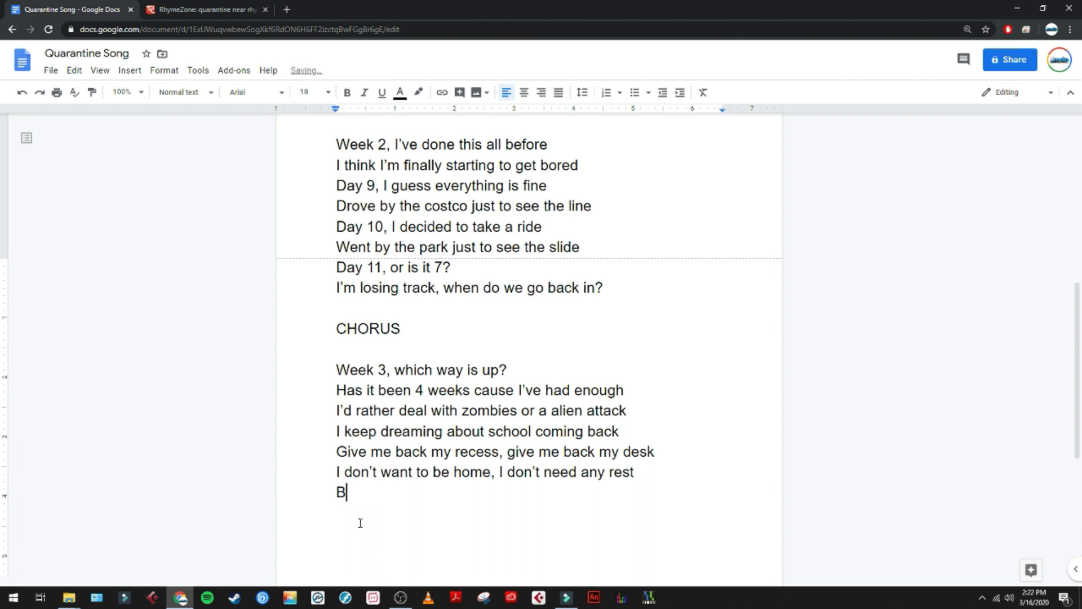
- Add the line "Oh yeah, did I mention it's almost Spring break?" at the end of the Week 3 verse
text(Oh yeah, did )
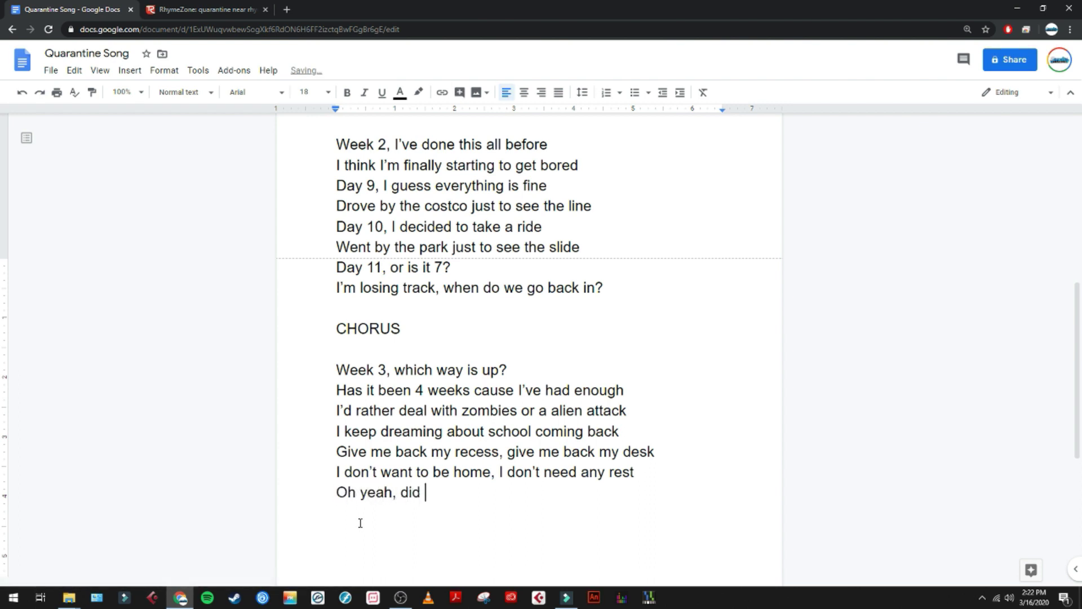
text(I mention it's almost sp)
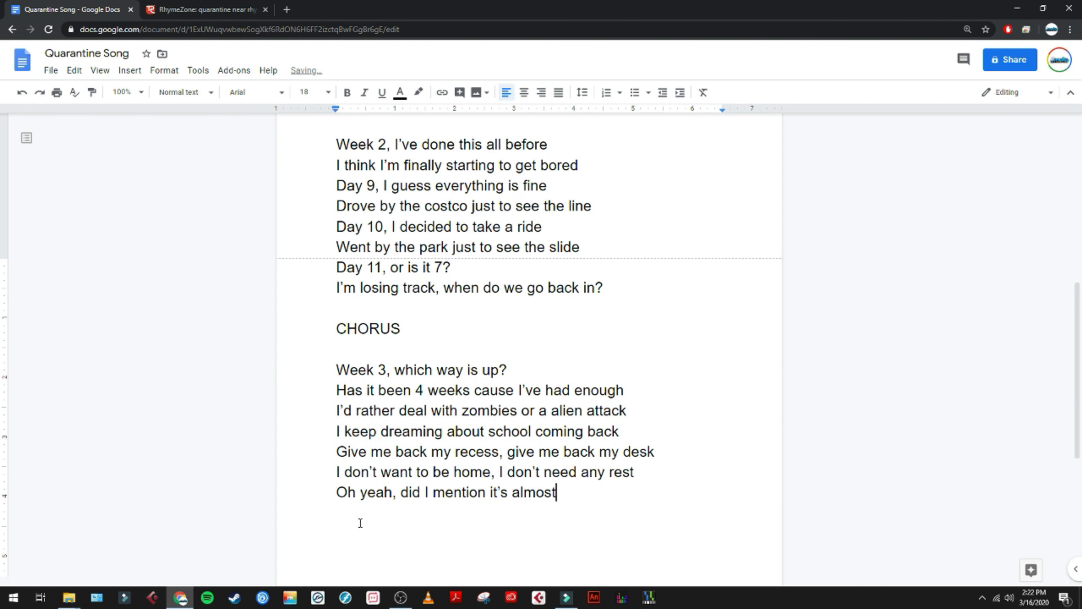
key(BackSpace)
key(BackSpace)
text(Spring break?)
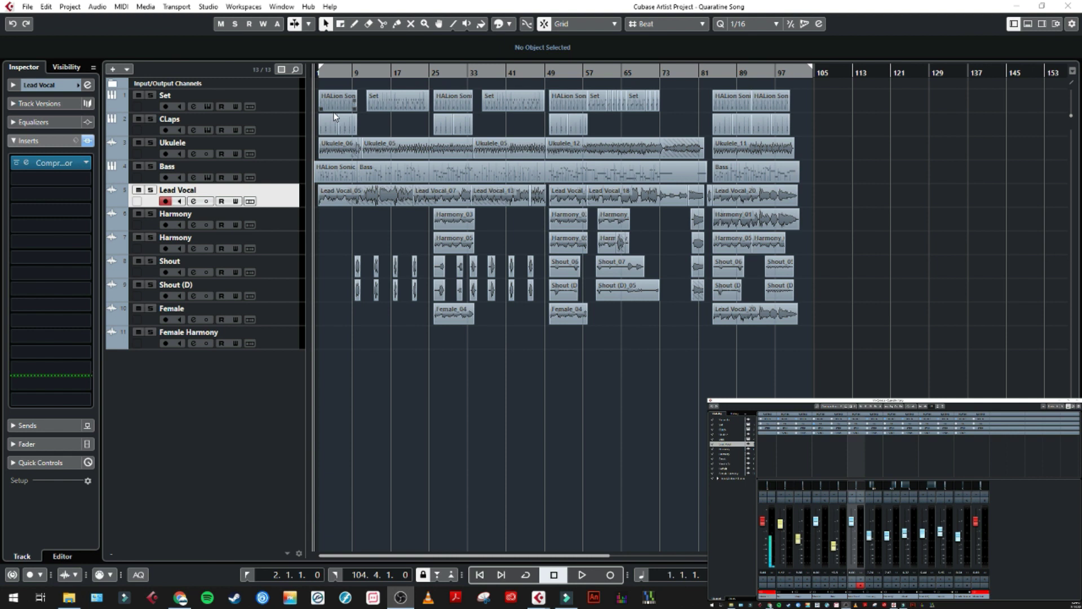
- Go through the Set, CLaps, Ukulele, Bass and Lead Vocal tracks in turn to review each one's settings
click(298, 102)
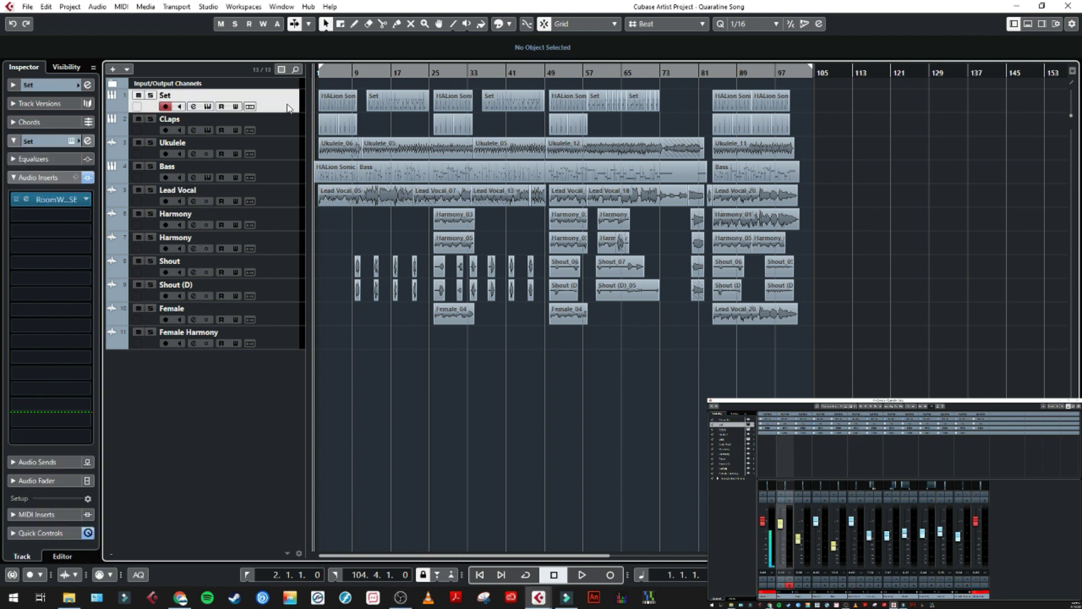
click(275, 134)
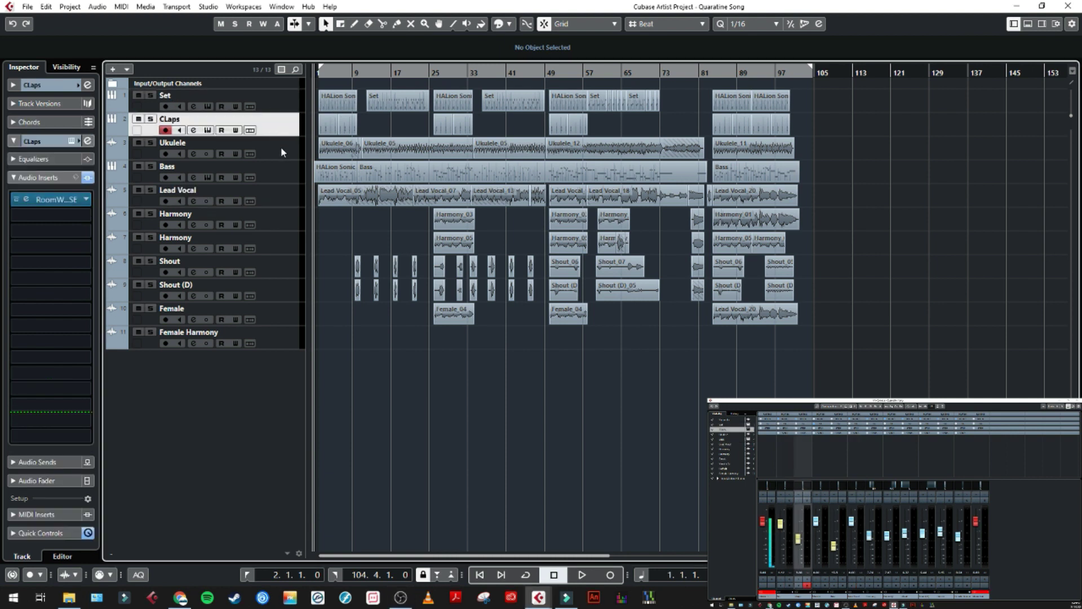
click(281, 152)
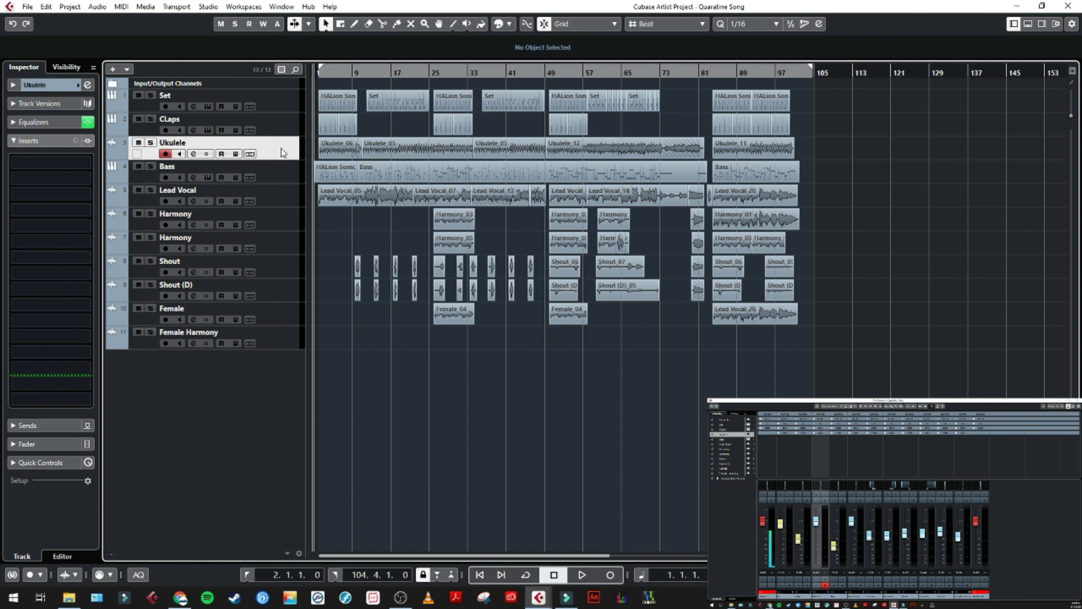
click(271, 181)
click(271, 196)
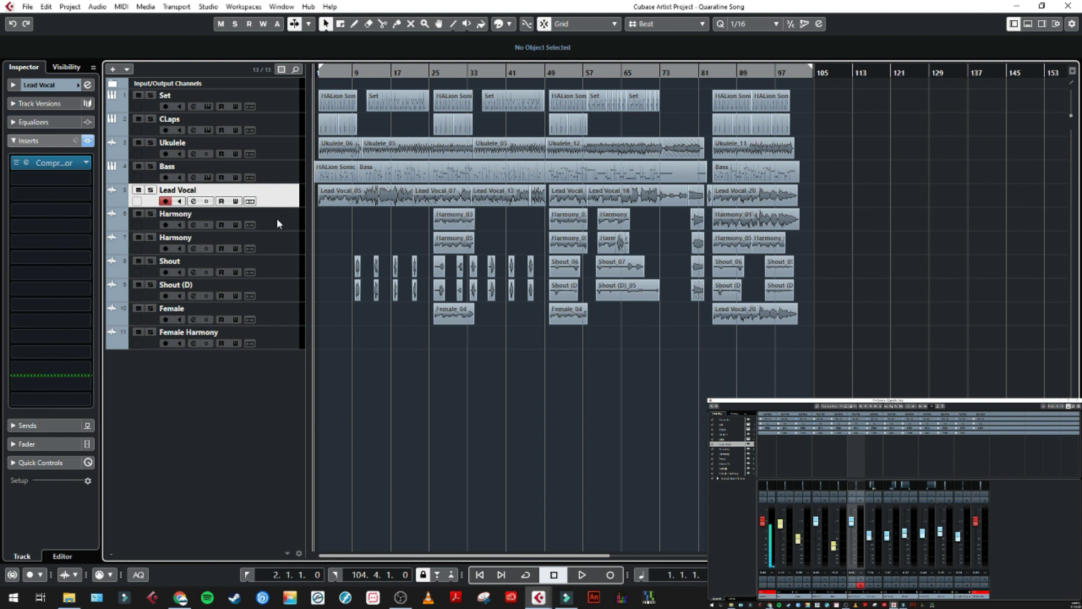
- Compare the insert effects of the two Harmony tracks by selecting them alternately
click(276, 218)
click(273, 252)
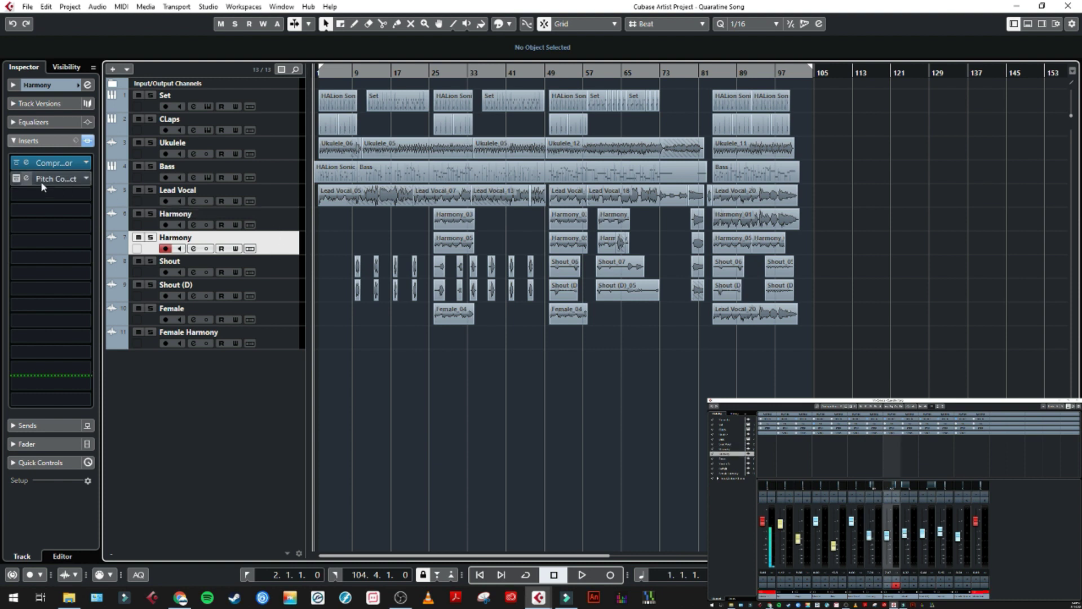
click(266, 218)
click(276, 251)
click(278, 226)
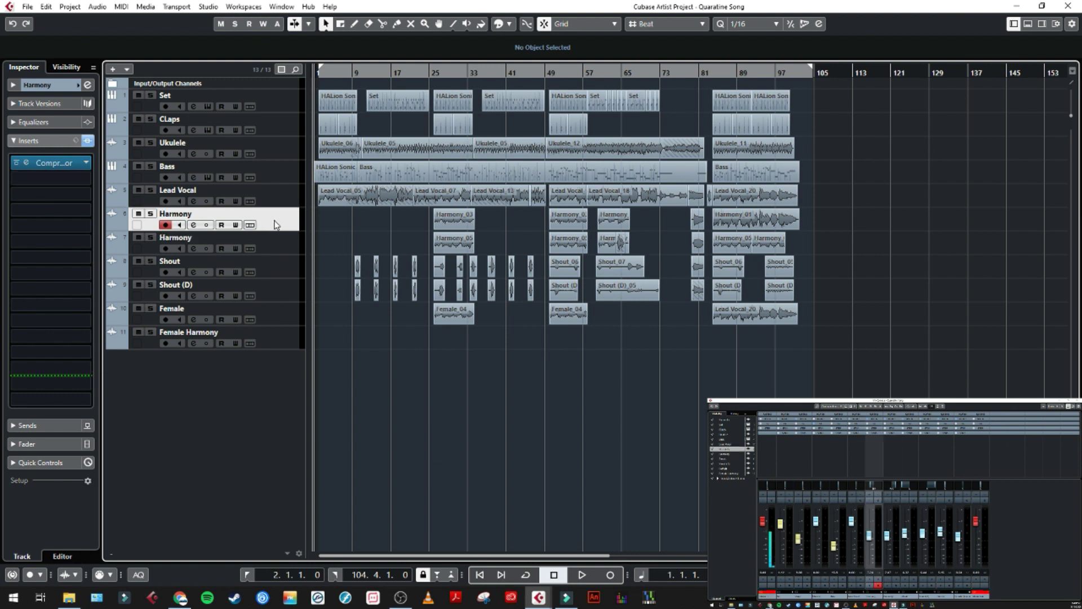
click(282, 240)
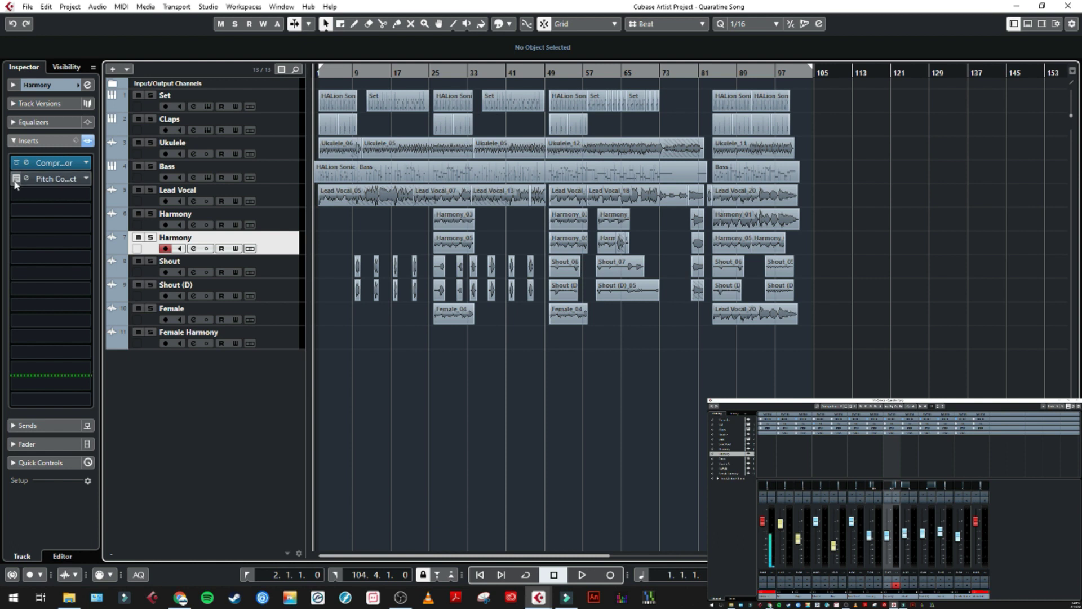
- Compare the insert effects of the Shout and Shout (D) tracks
click(283, 269)
click(285, 291)
click(287, 272)
click(285, 286)
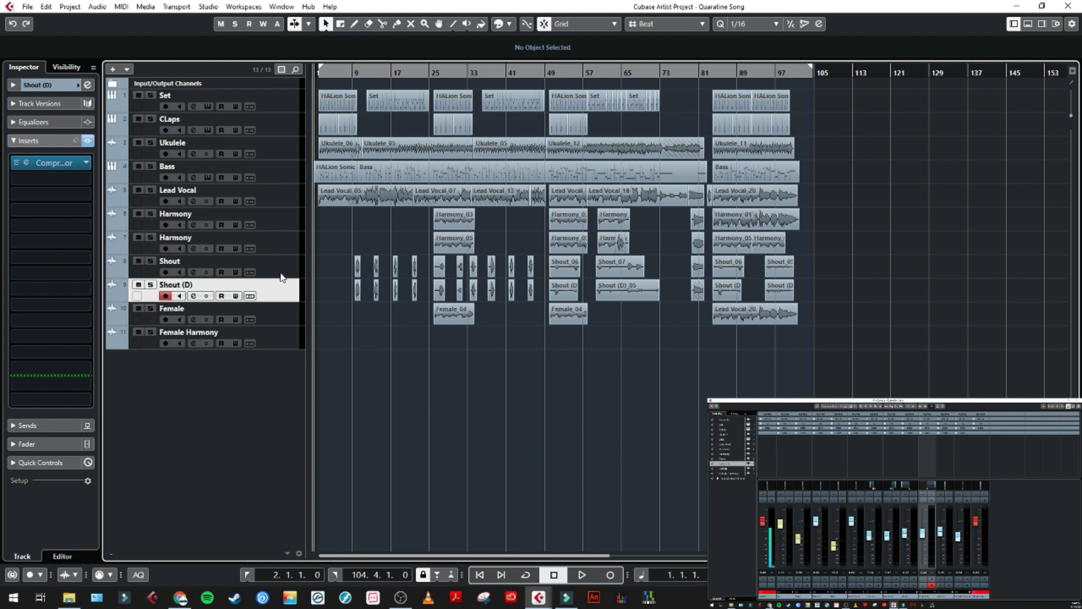
- Inspect the Pitch Correct insert's settings on the Female track, moving its window aside for viewing, and close it
click(286, 319)
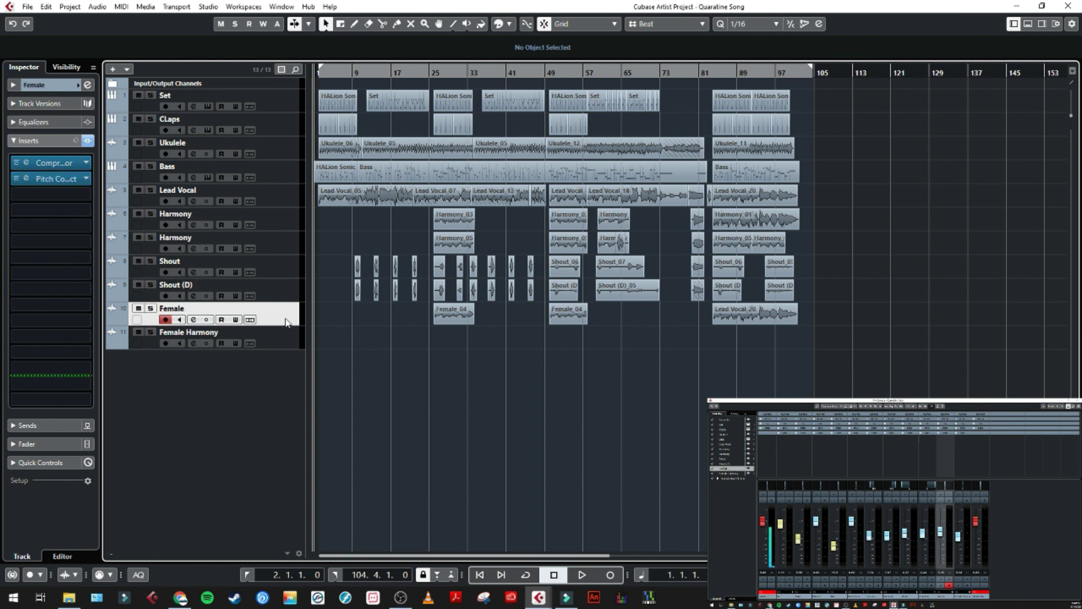
click(27, 178)
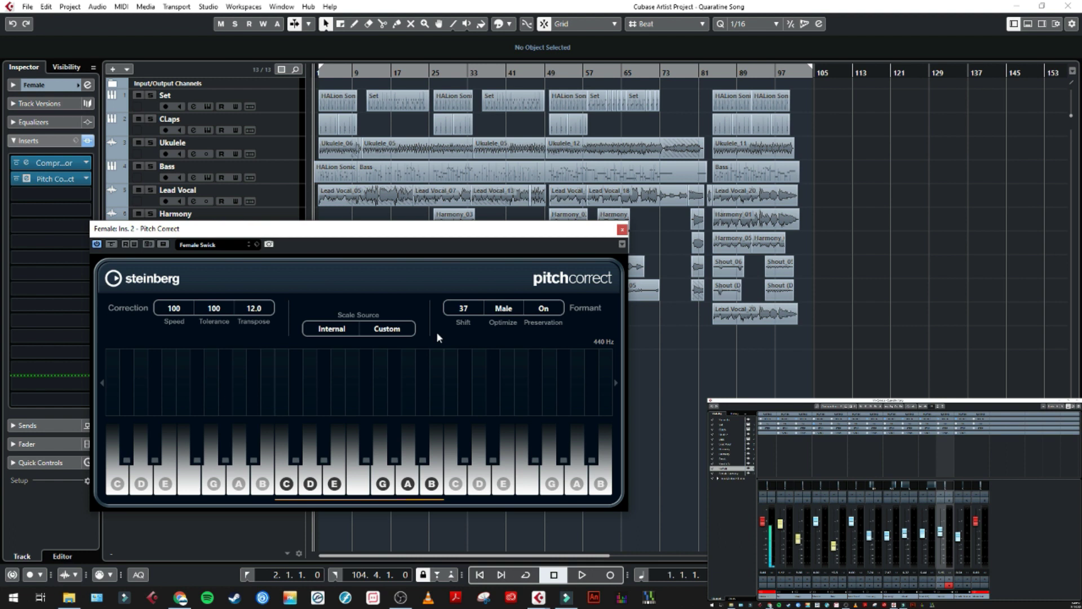
drag(398, 229, 531, 188)
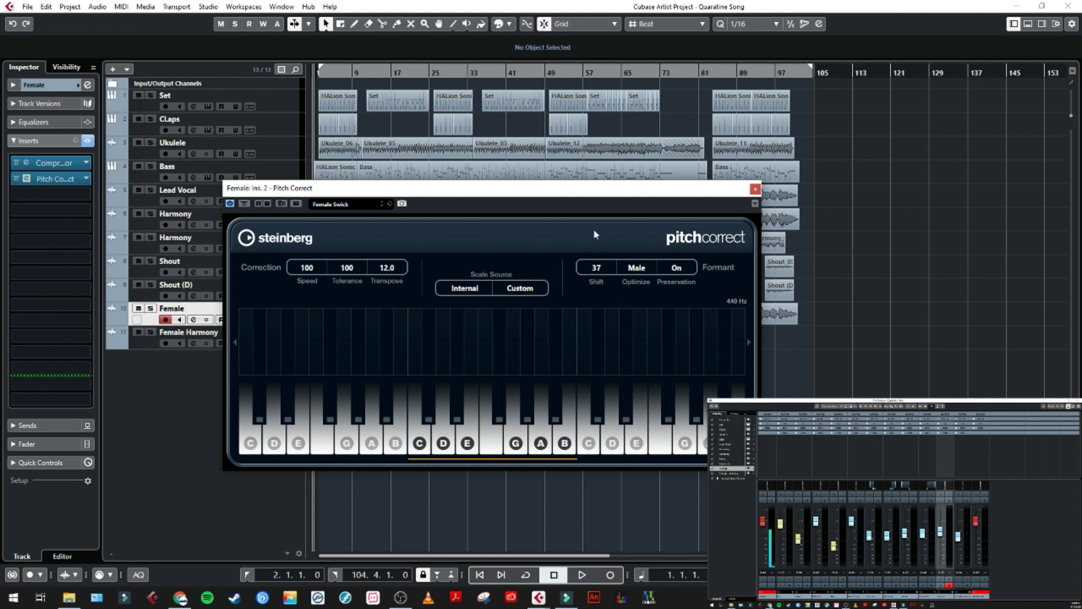
click(754, 189)
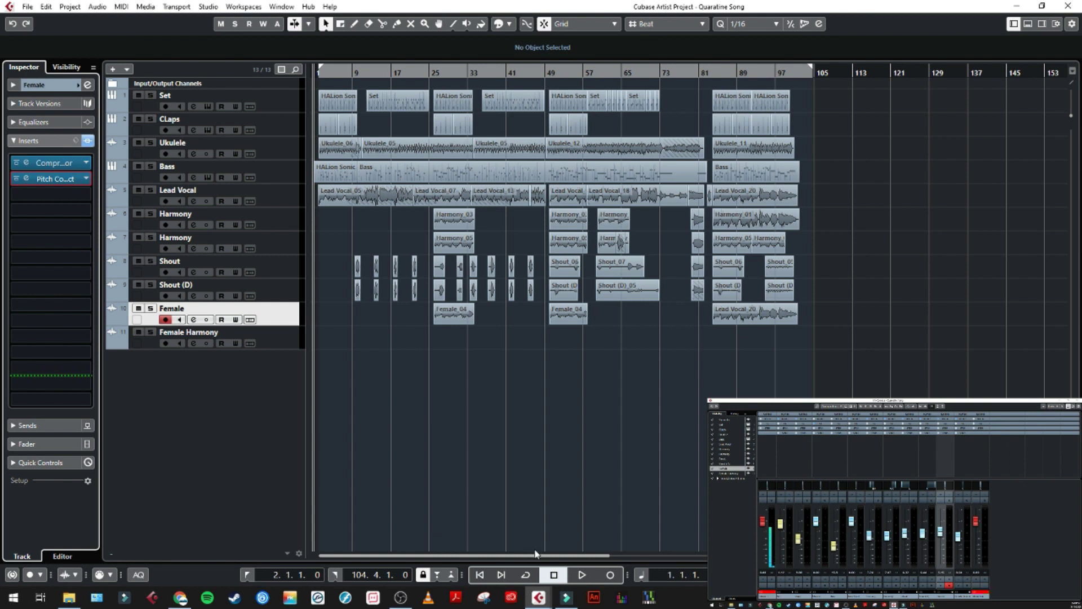
- Play the full song mix from the start through the last vocal clips and stop playback after the ending
click(583, 575)
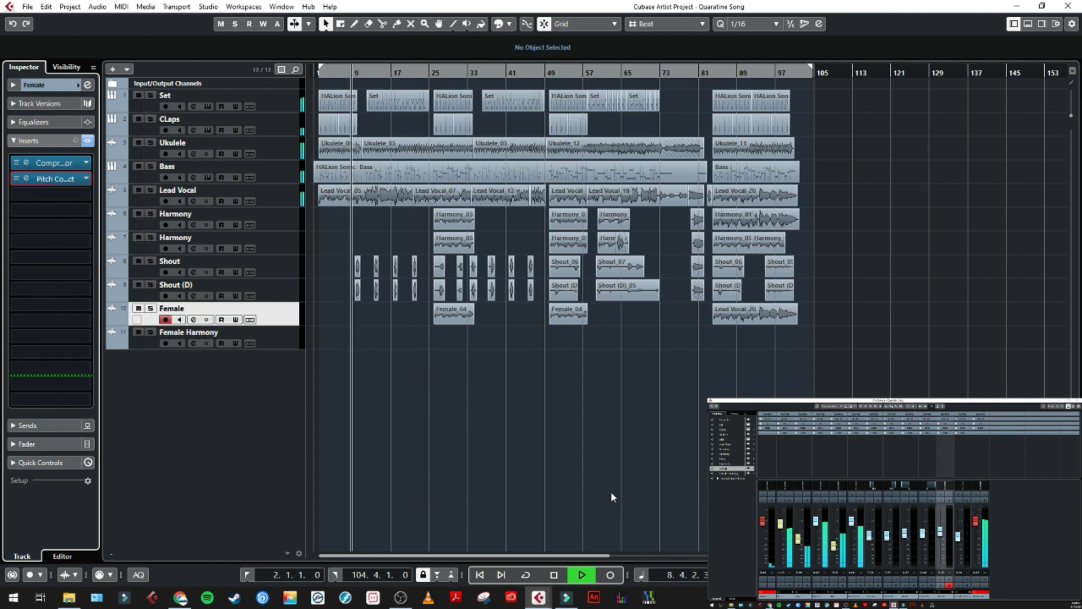
key(h)
key(h)
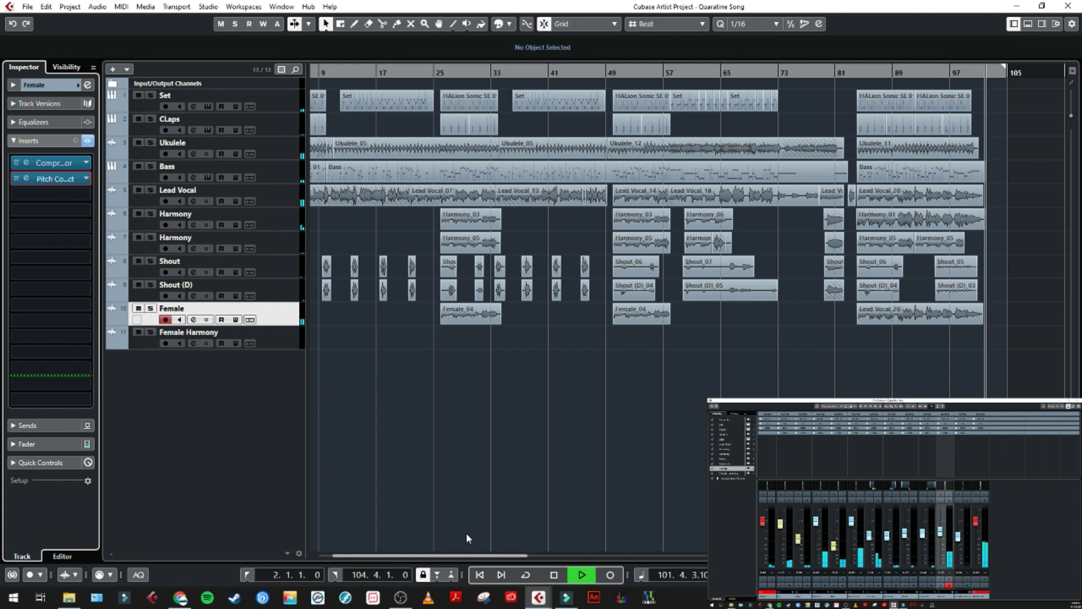
click(551, 574)
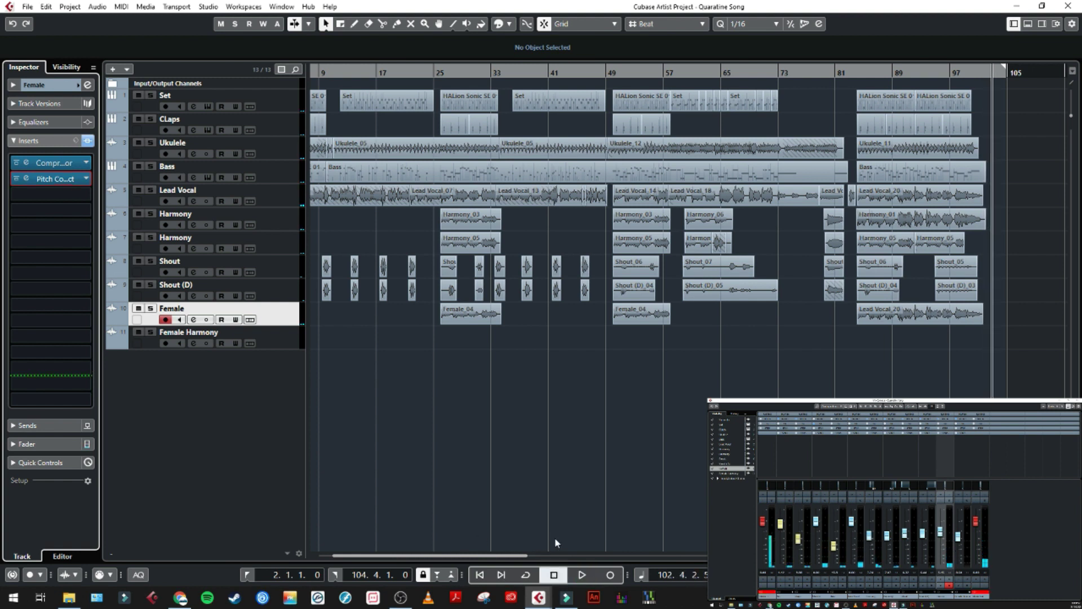